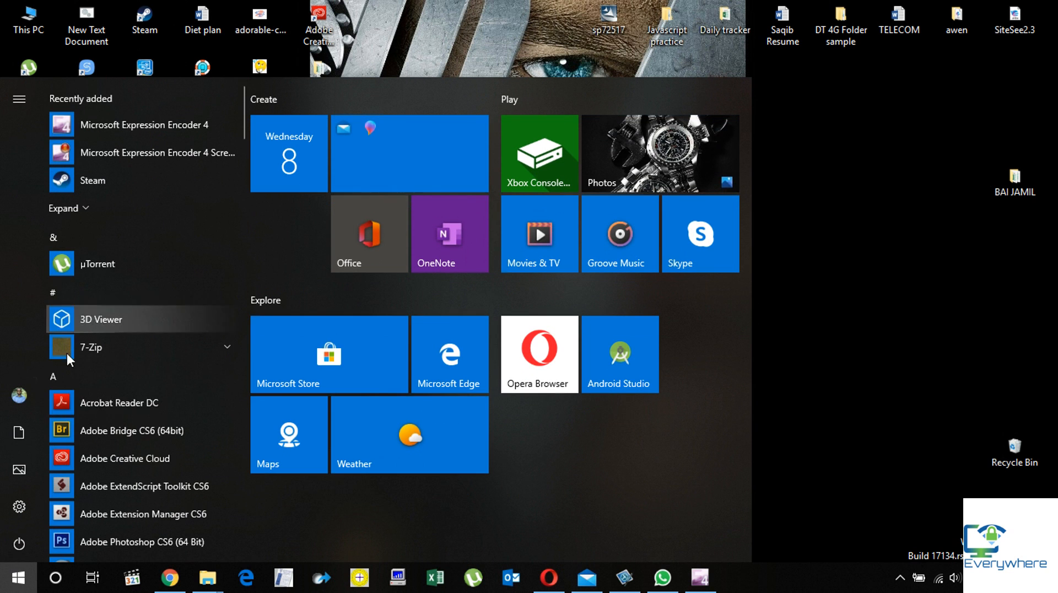
- Open the format settings of the Tech-Everywhere (E:) drive and choose NTFS with the default allocation size
{"action": "double_click", "coordinate": [46, 28]}
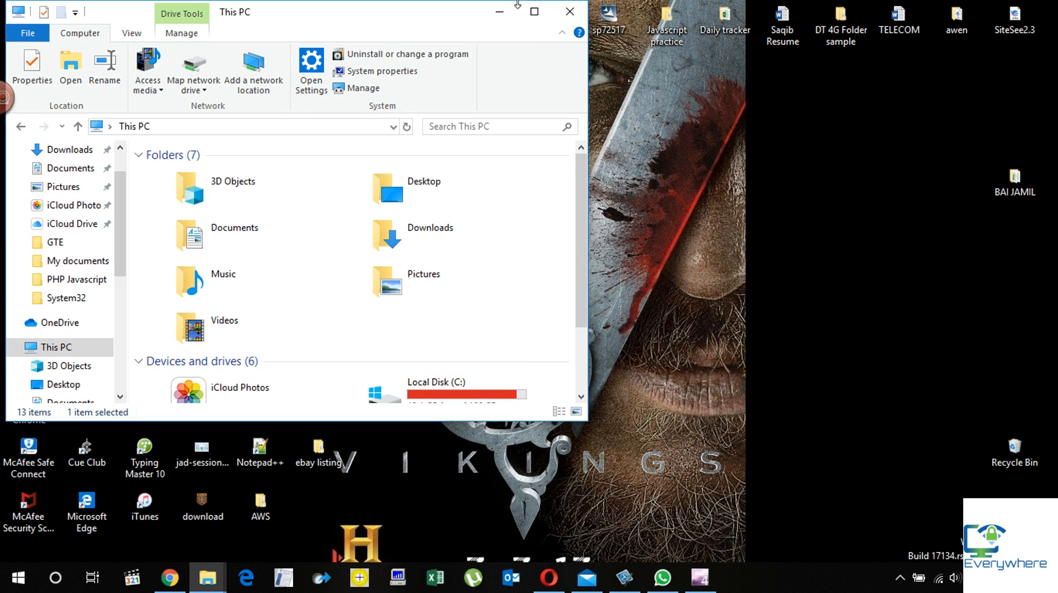
{"action": "left_click", "coordinate": [534, 11]}
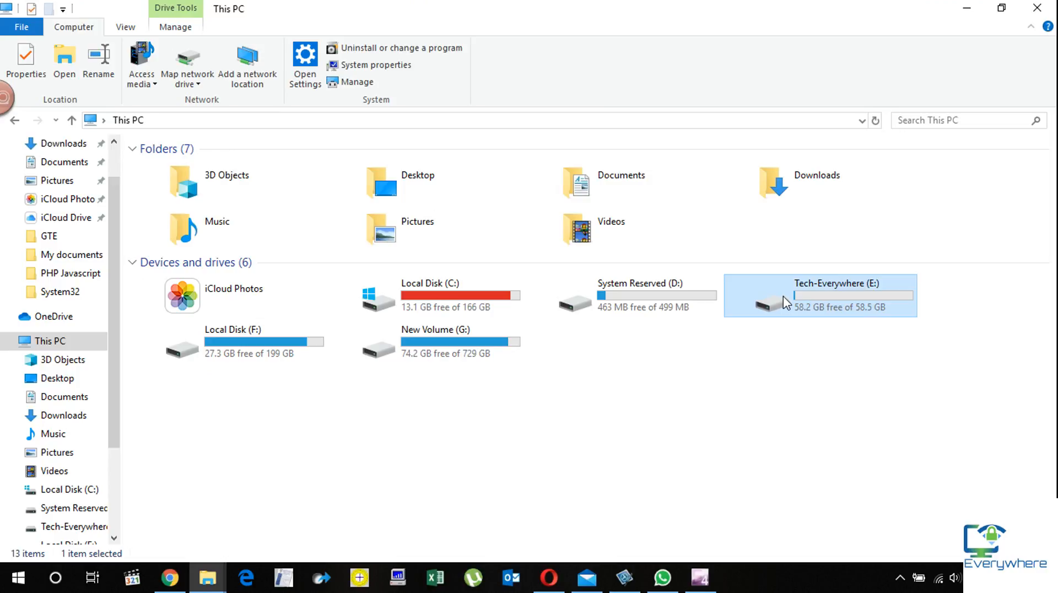
{"action": "right_click", "coordinate": [785, 303]}
{"action": "left_click", "coordinate": [868, 416]}
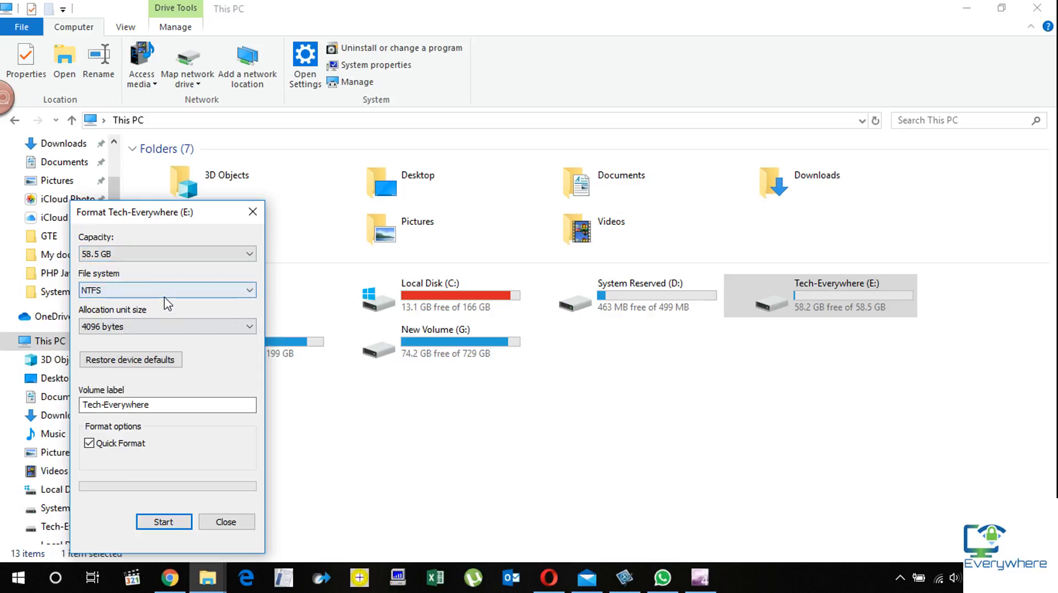
{"action": "left_click", "coordinate": [167, 292]}
{"action": "left_click", "coordinate": [161, 305]}
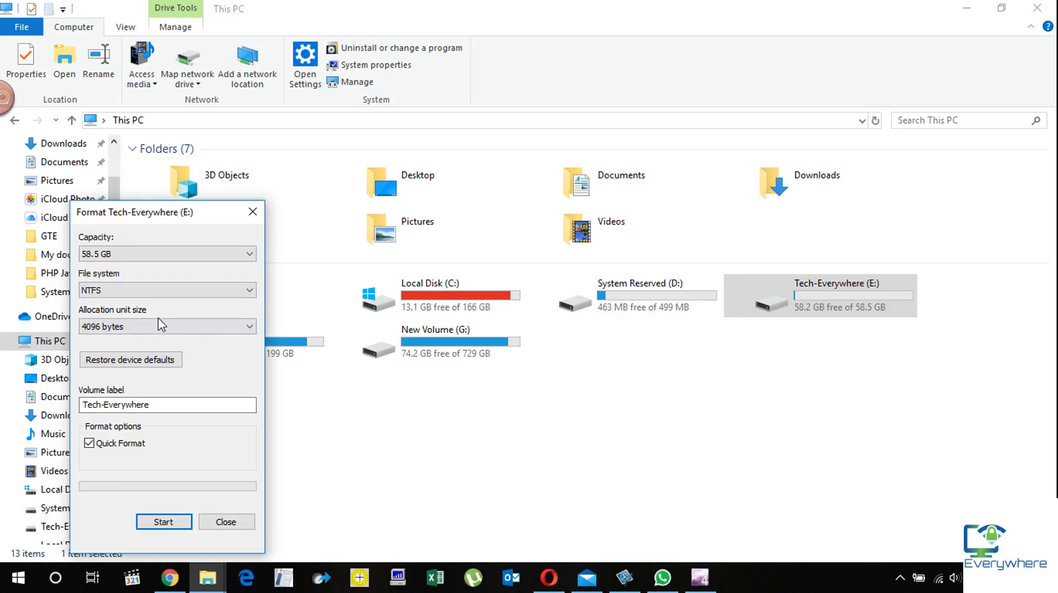
{"action": "left_click", "coordinate": [160, 326]}
{"action": "left_click", "coordinate": [159, 342]}
- Run the quick format of the Tech-Everywhere (E:) drive, accepting the data erasure, and close the format dialog
{"action": "left_click", "coordinate": [161, 525]}
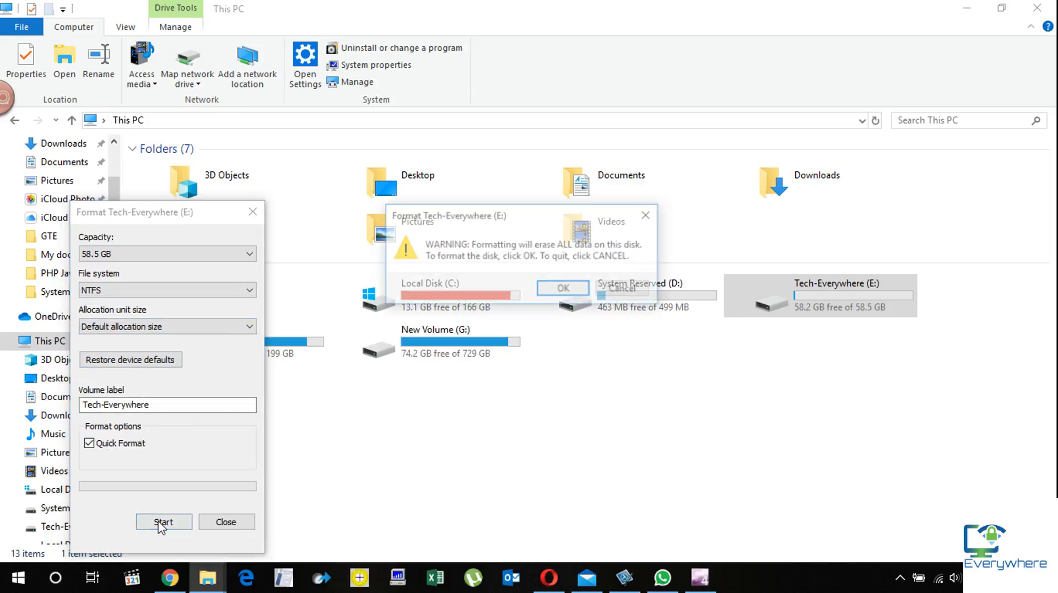
{"action": "left_click", "coordinate": [565, 289]}
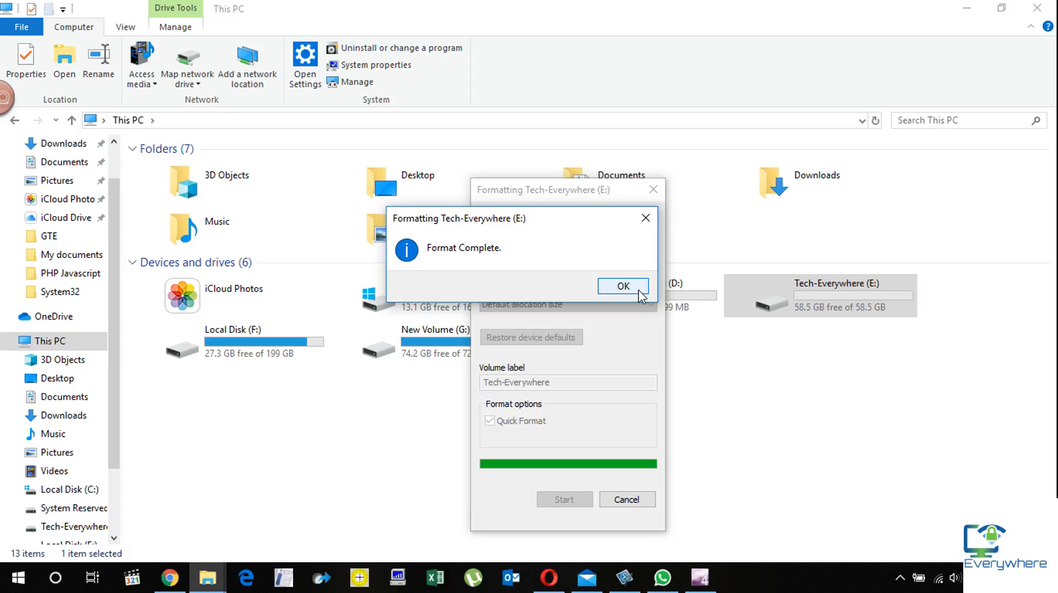
{"action": "left_click", "coordinate": [640, 292]}
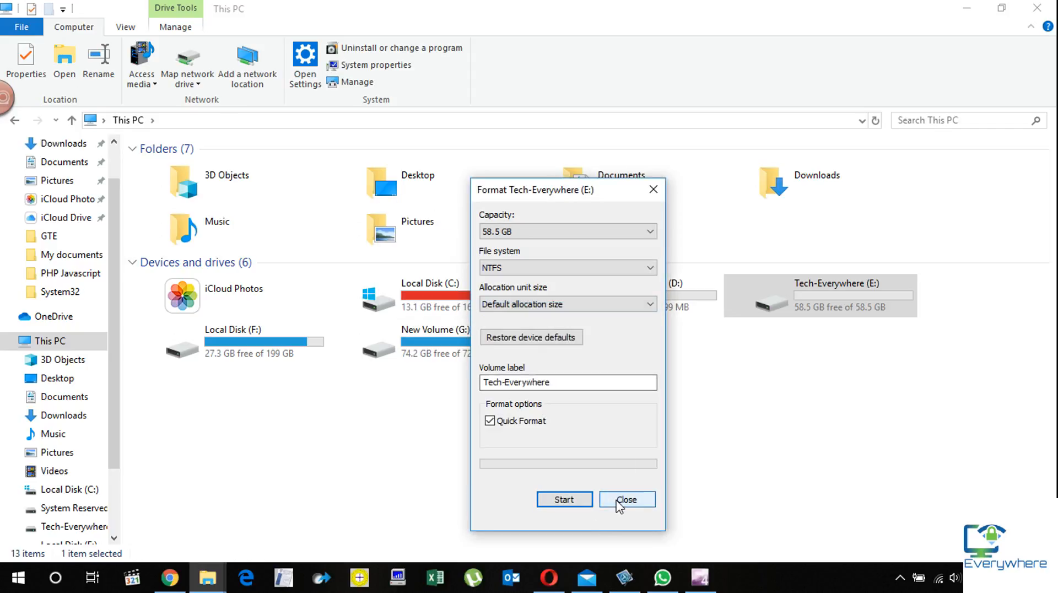
{"action": "left_click", "coordinate": [620, 502]}
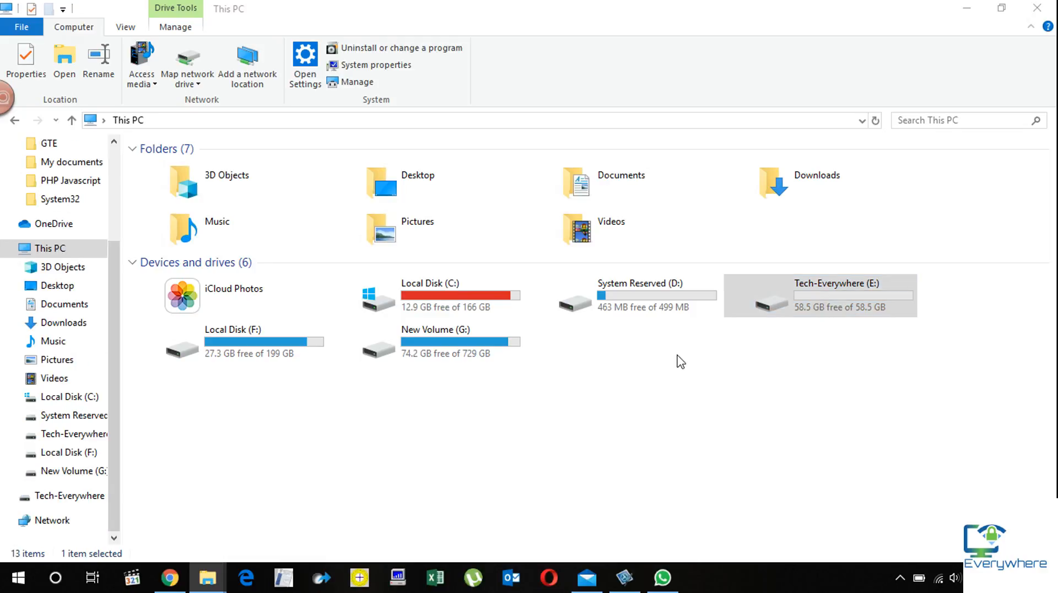
- Create a folder named "Usb protected" in the root of the Tech-Everywhere (E:) drive
{"action": "left_click", "coordinate": [799, 314]}
{"action": "double_click", "coordinate": [762, 302]}
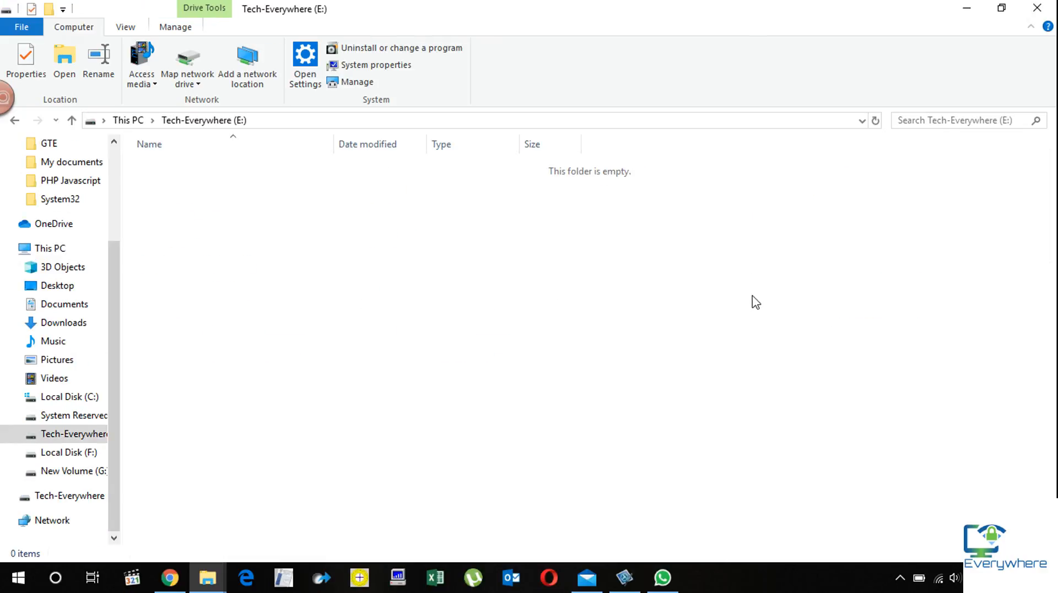
{"action": "right_click", "coordinate": [301, 263]}
{"action": "mouse_move", "coordinate": [425, 498]}
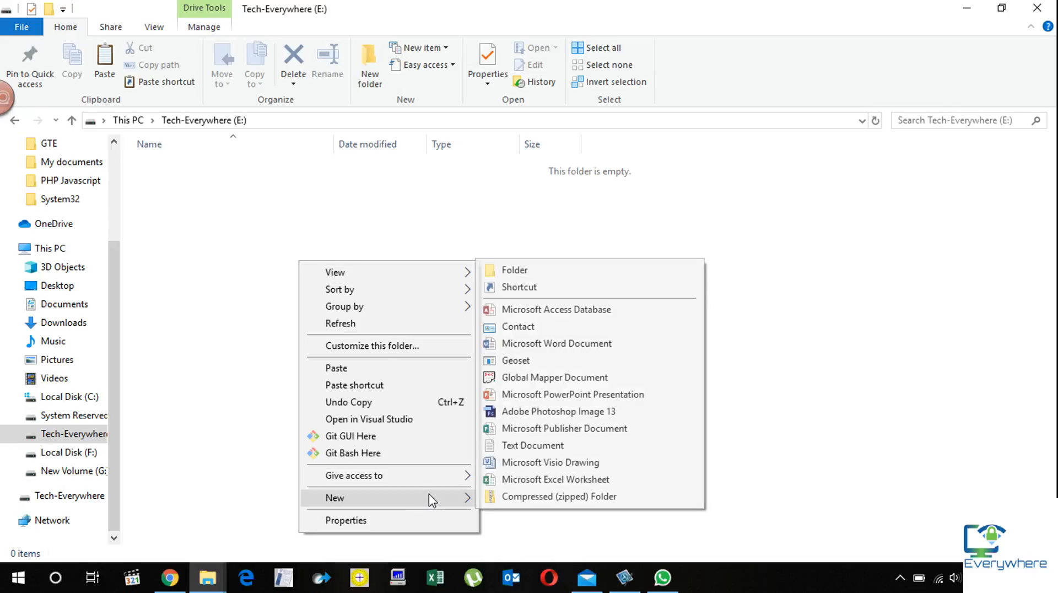
{"action": "left_click", "coordinate": [532, 271]}
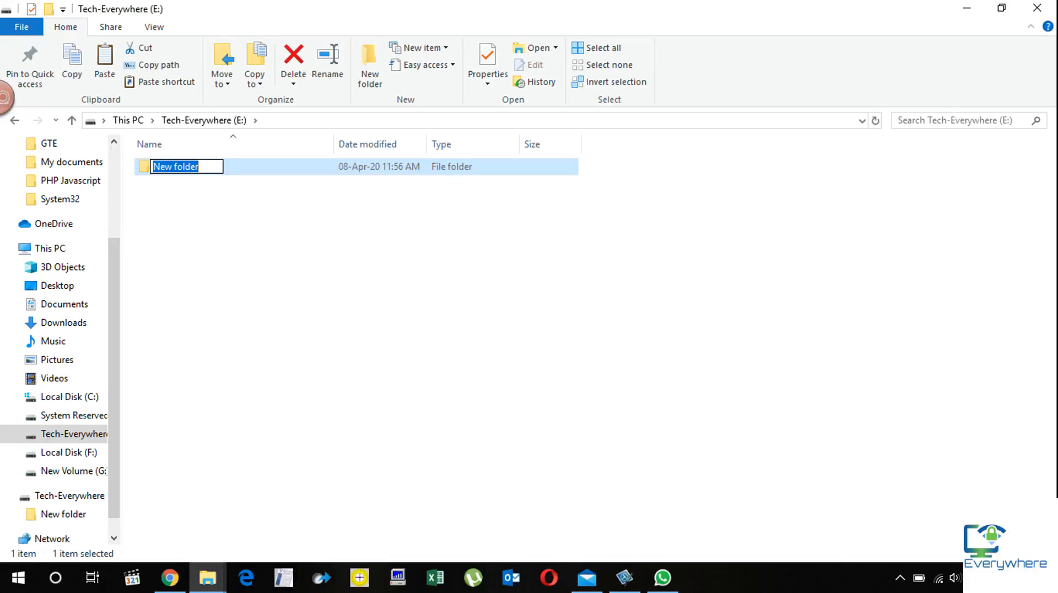
{"action": "type", "text": "Usb protected"}
{"action": "key", "text": "Return"}
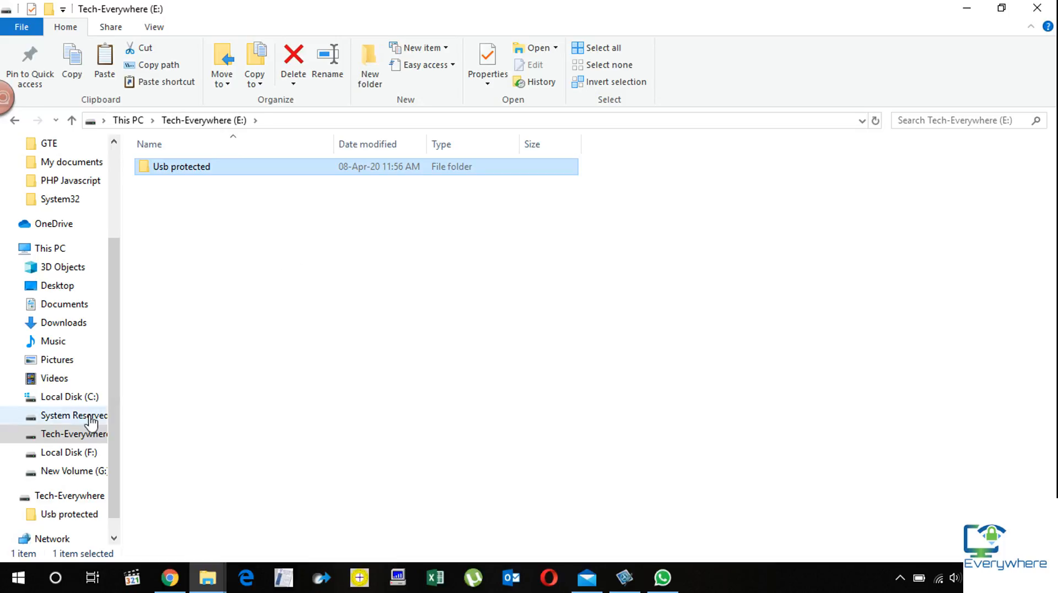
- Deny the Write permission to Everyone in the security properties of the Tech-Everywhere (E:) drive
{"action": "right_click", "coordinate": [82, 434]}
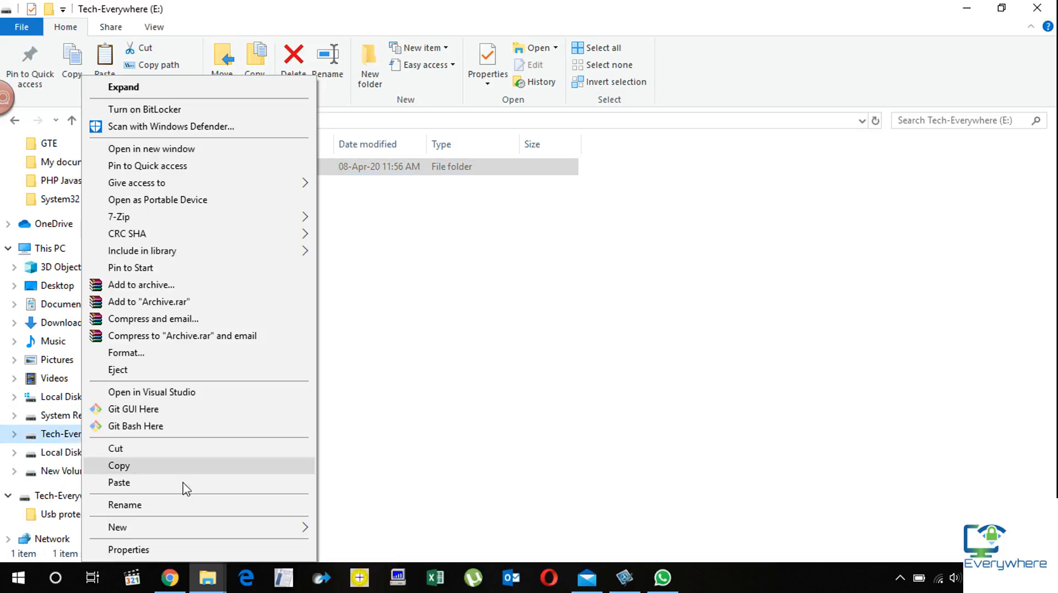
{"action": "left_click", "coordinate": [154, 550]}
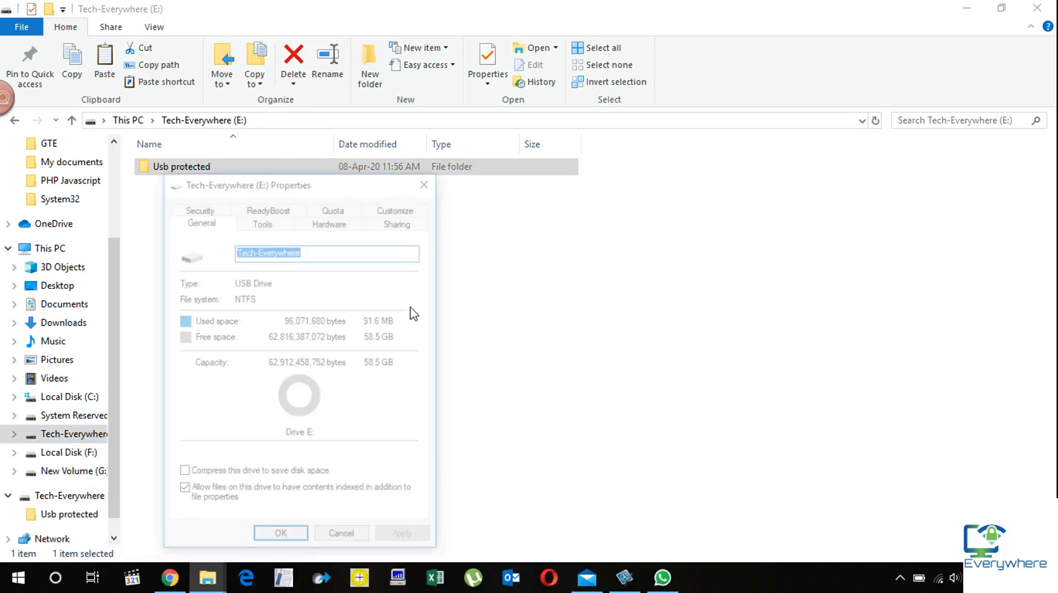
{"action": "left_click", "coordinate": [197, 206]}
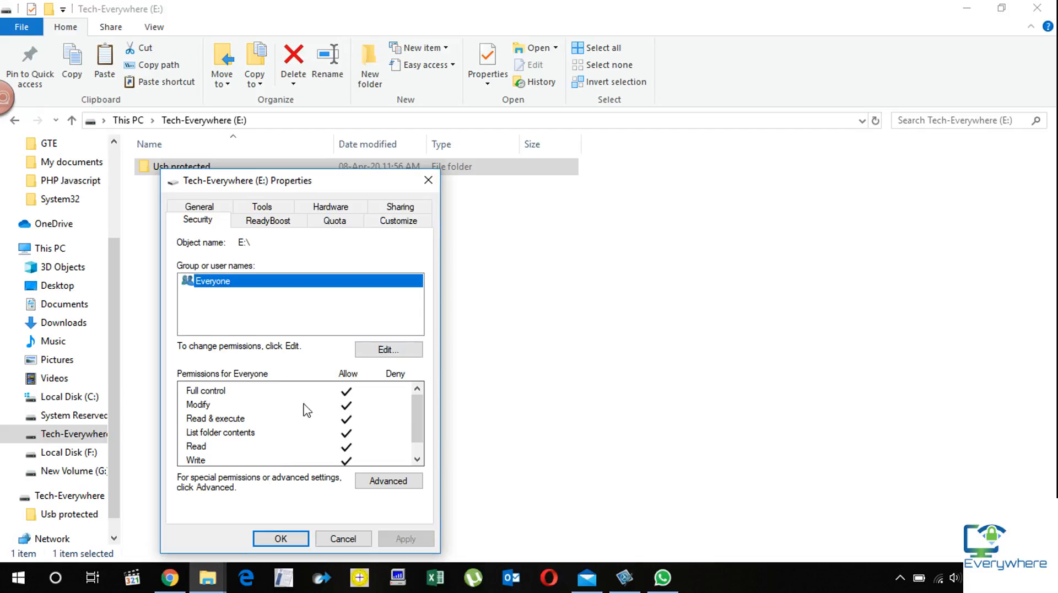
{"action": "mouse_move", "coordinate": [419, 423]}
{"action": "left_mouse_down"}
{"action": "mouse_move", "coordinate": [418, 436]}
{"action": "mouse_move", "coordinate": [423, 415]}
{"action": "left_mouse_up"}
{"action": "left_click", "coordinate": [419, 353]}
{"action": "left_click_drag", "start_coordinate": [447, 456], "coordinate": [444, 526]}
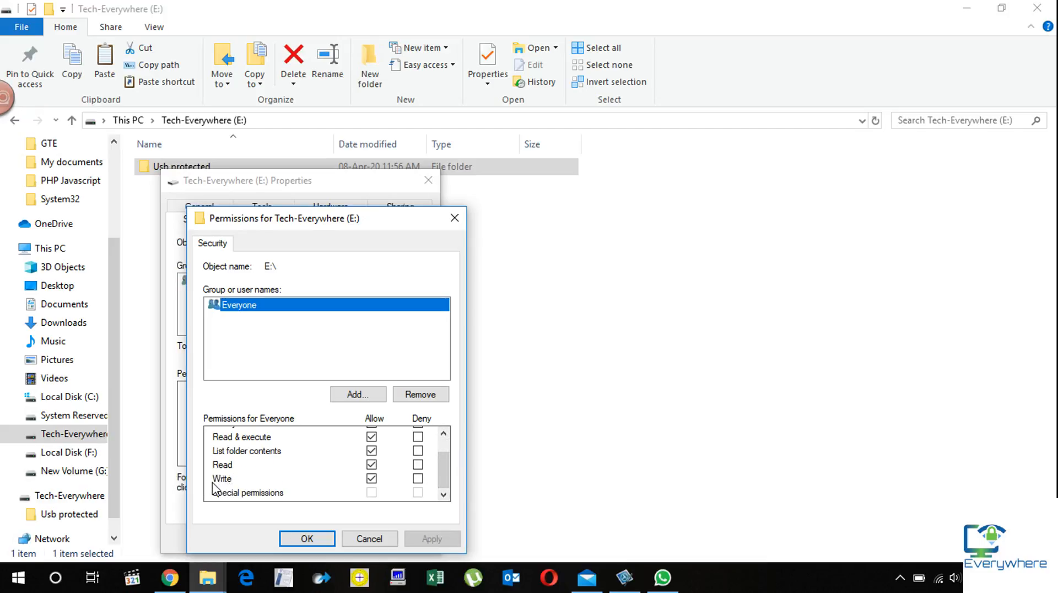
{"action": "left_click", "coordinate": [418, 478]}
{"action": "left_click", "coordinate": [432, 539]}
{"action": "left_click", "coordinate": [600, 362]}
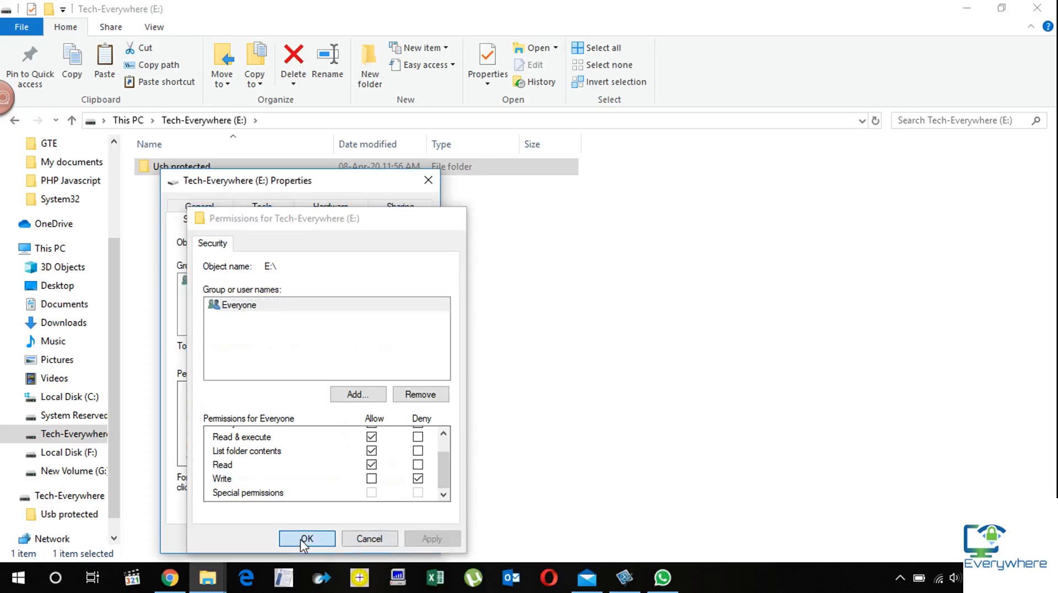
{"action": "left_click", "coordinate": [303, 539]}
- Add Delete and Delete subfolders and files to Everyone's Deny entry in the E: drive's advanced security, and close the drive properties
{"action": "left_click", "coordinate": [373, 481]}
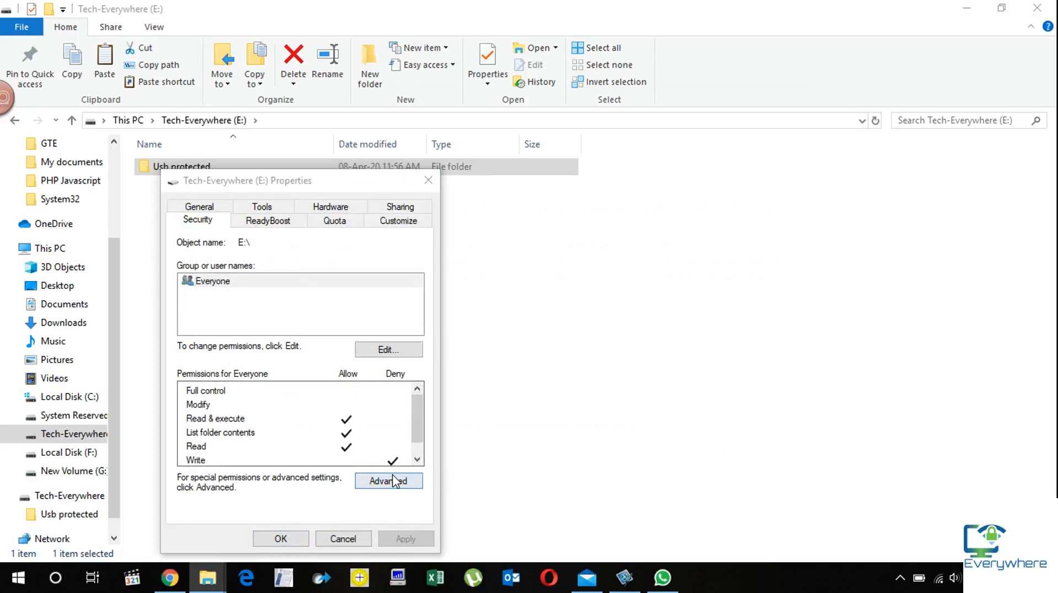
{"action": "double_click", "coordinate": [290, 265]}
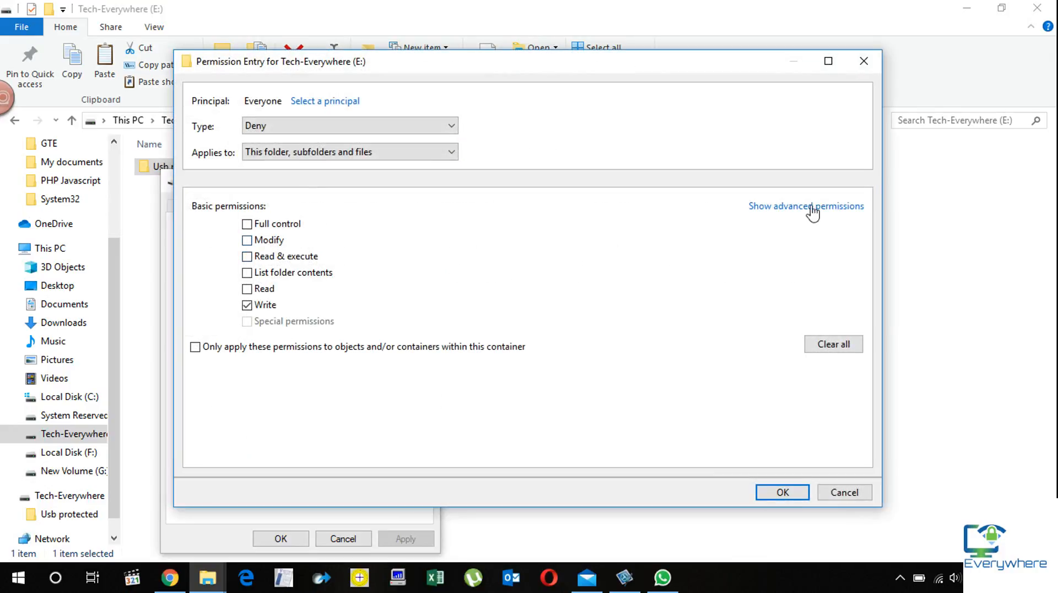
{"action": "left_click", "coordinate": [799, 208]}
{"action": "left_click", "coordinate": [798, 208]}
{"action": "left_click", "coordinate": [799, 207]}
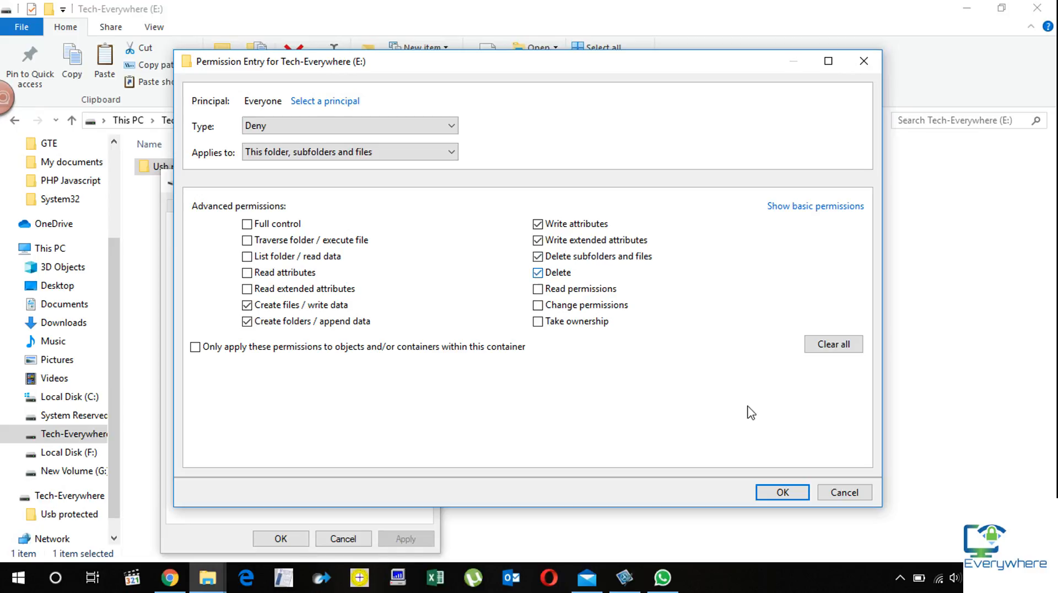
{"action": "left_click", "coordinate": [774, 493]}
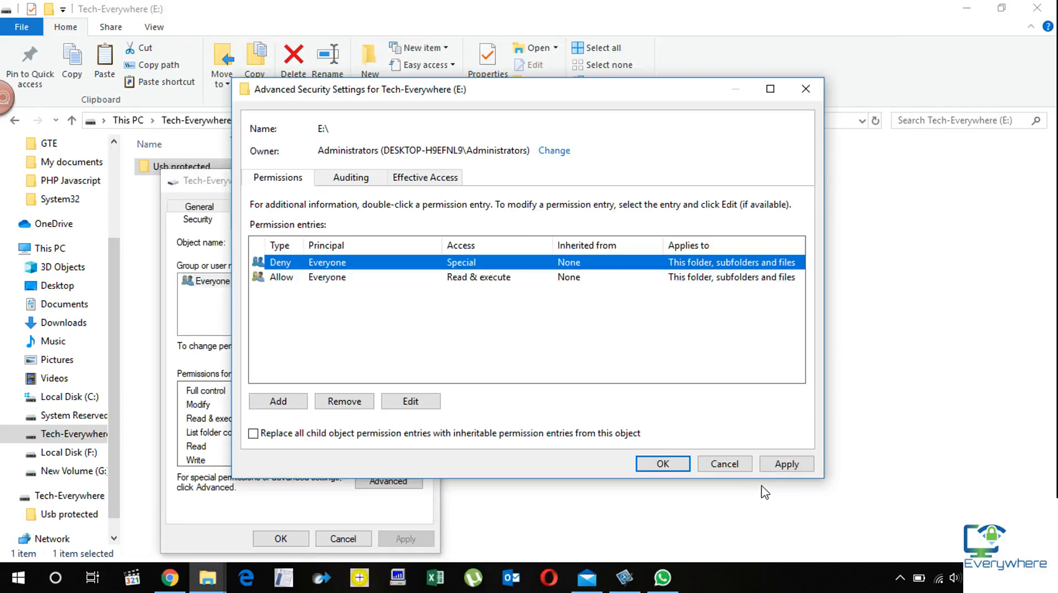
{"action": "left_click", "coordinate": [787, 464]}
{"action": "left_click", "coordinate": [661, 464]}
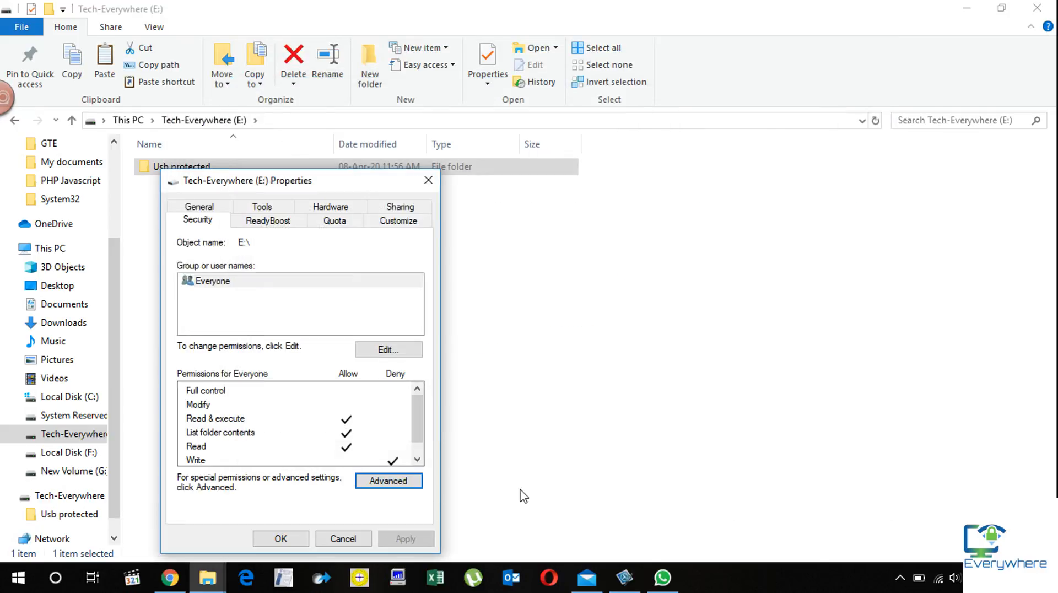
{"action": "left_click", "coordinate": [281, 539]}
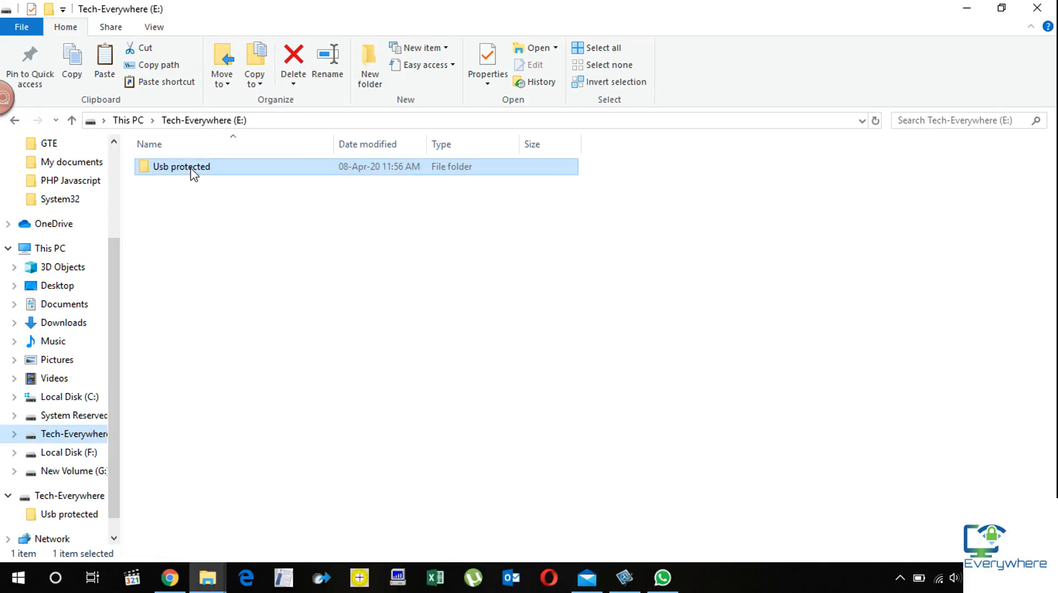
- Allow the Write permission for Everyone in the security properties of the "Usb protected" folder
{"action": "right_click", "coordinate": [193, 174]}
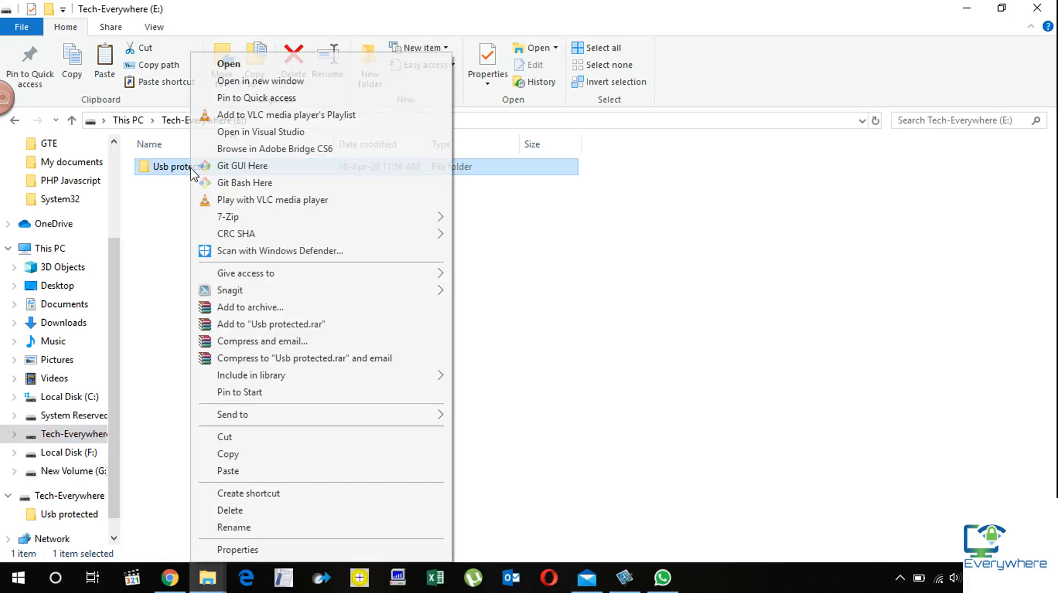
{"action": "left_click", "coordinate": [249, 551]}
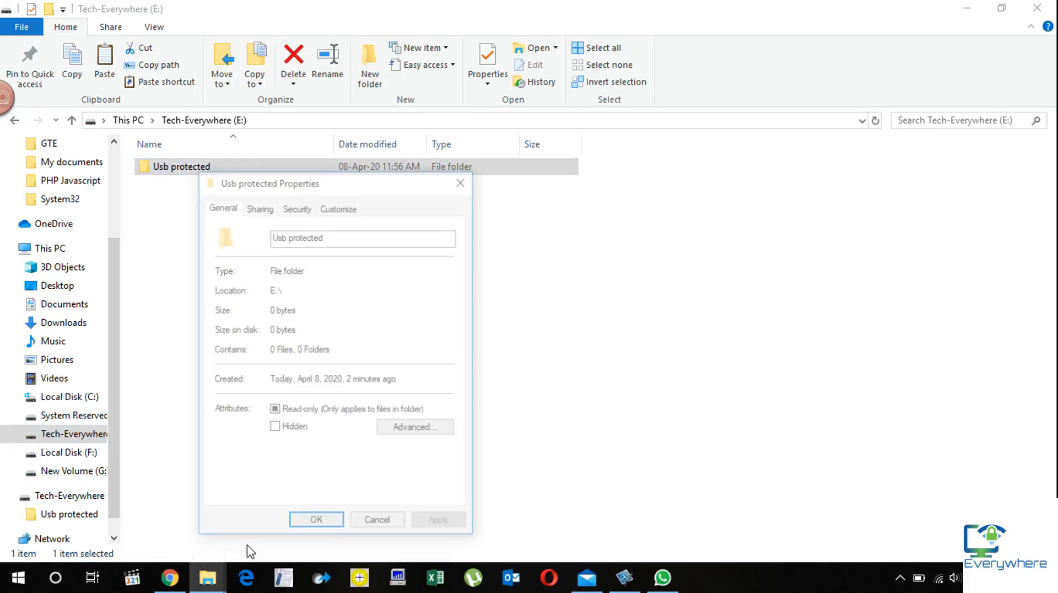
{"action": "left_click", "coordinate": [293, 207]}
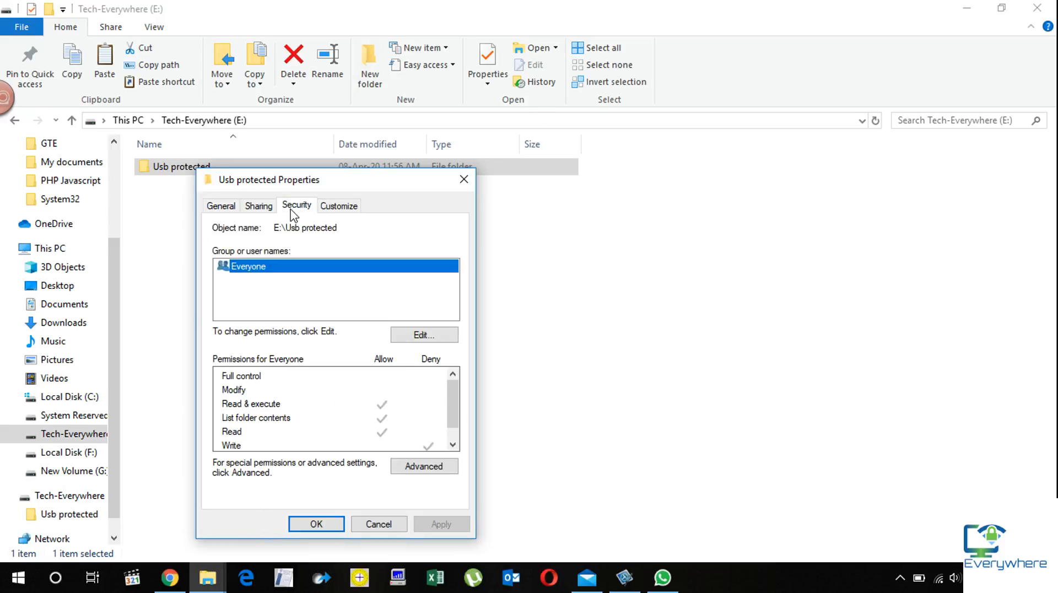
{"action": "scroll", "coordinate": [448, 419], "scroll_direction": "down", "scroll_amount": 1}
{"action": "scroll", "coordinate": [448, 419], "scroll_direction": "up", "scroll_amount": 1}
{"action": "left_click", "coordinate": [423, 335]}
{"action": "scroll", "coordinate": [463, 469], "scroll_direction": "down", "scroll_amount": 2}
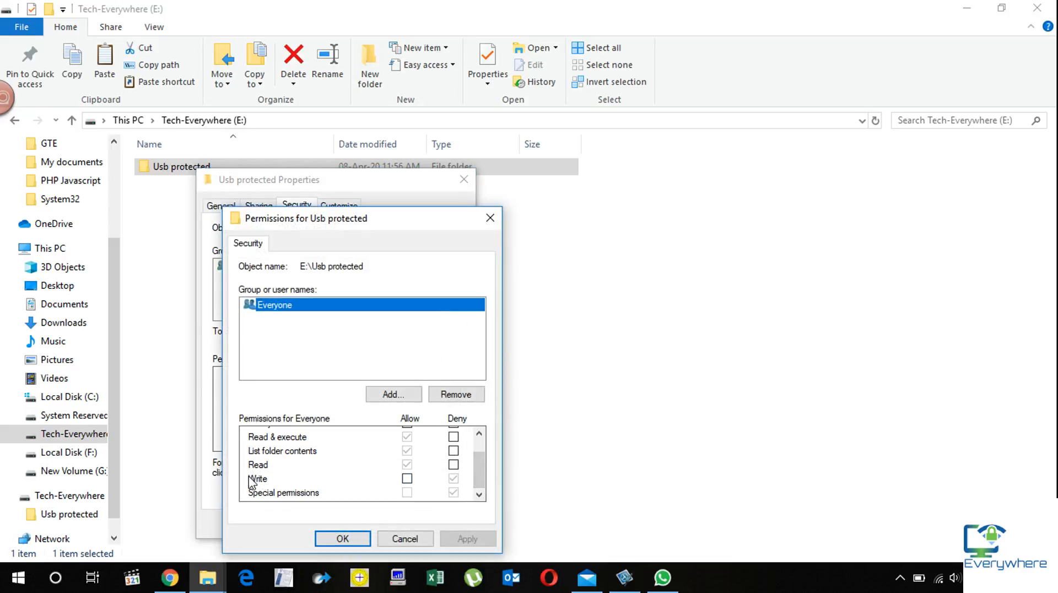
{"action": "left_click", "coordinate": [407, 479]}
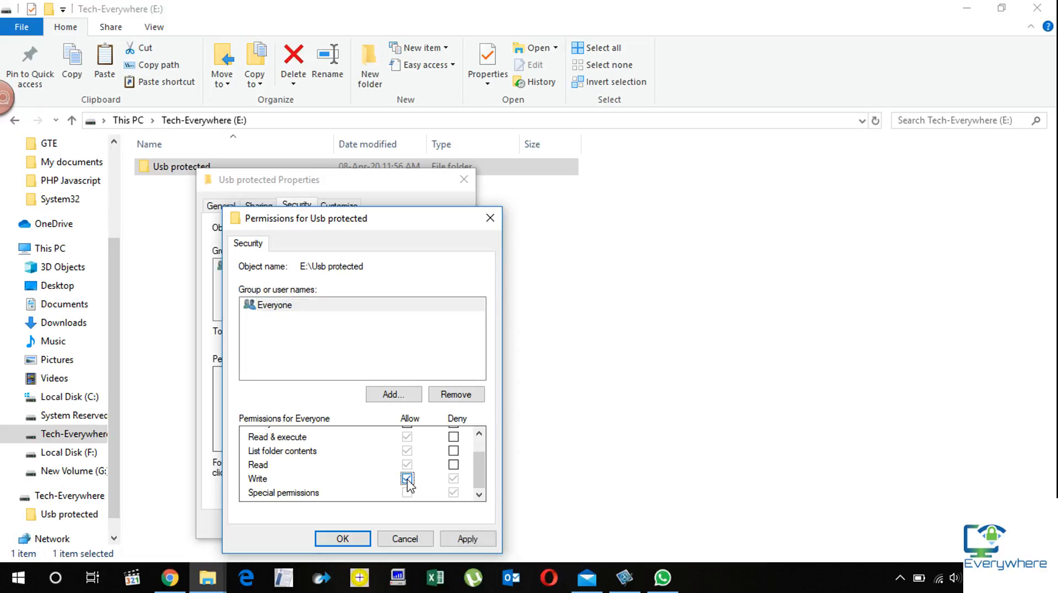
{"action": "left_click", "coordinate": [468, 540]}
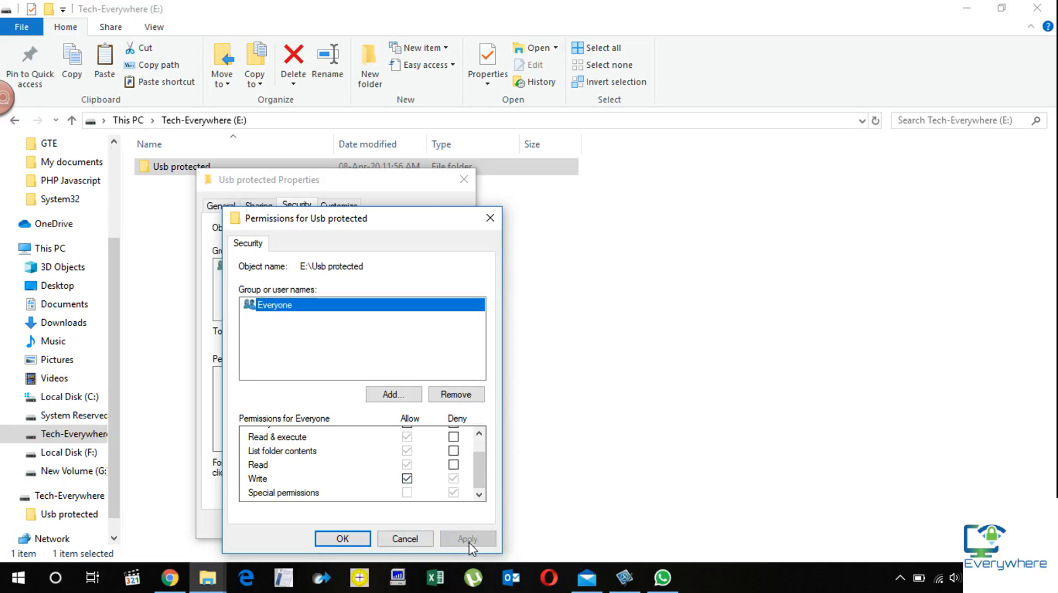
{"action": "left_click", "coordinate": [342, 540]}
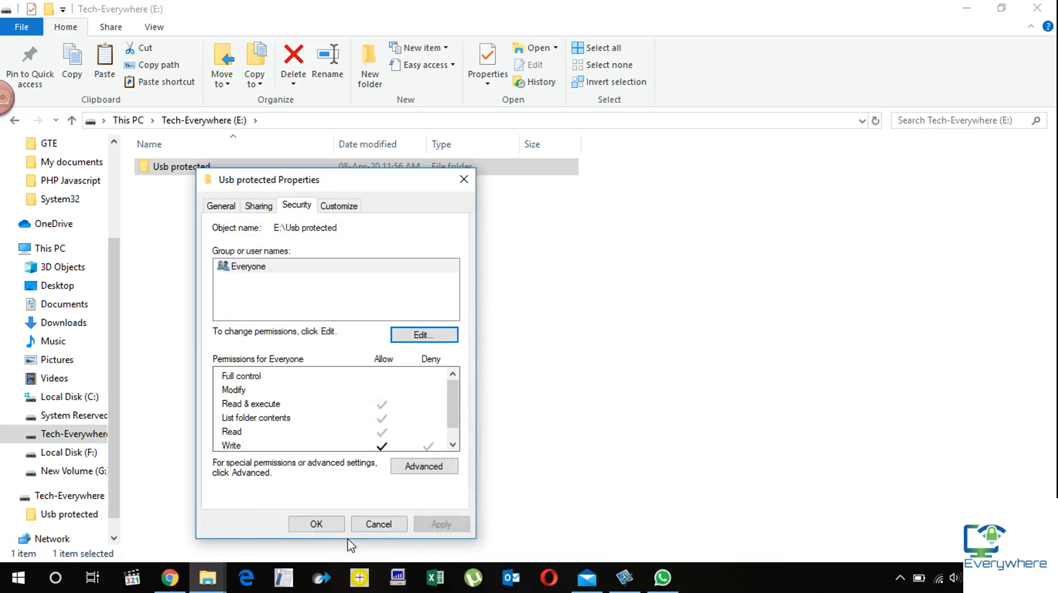
- Add Delete subfolders and files to Everyone's non-inherited Allow entry in the advanced security of the "Usb protected" folder, and apply it
{"action": "left_click", "coordinate": [417, 471]}
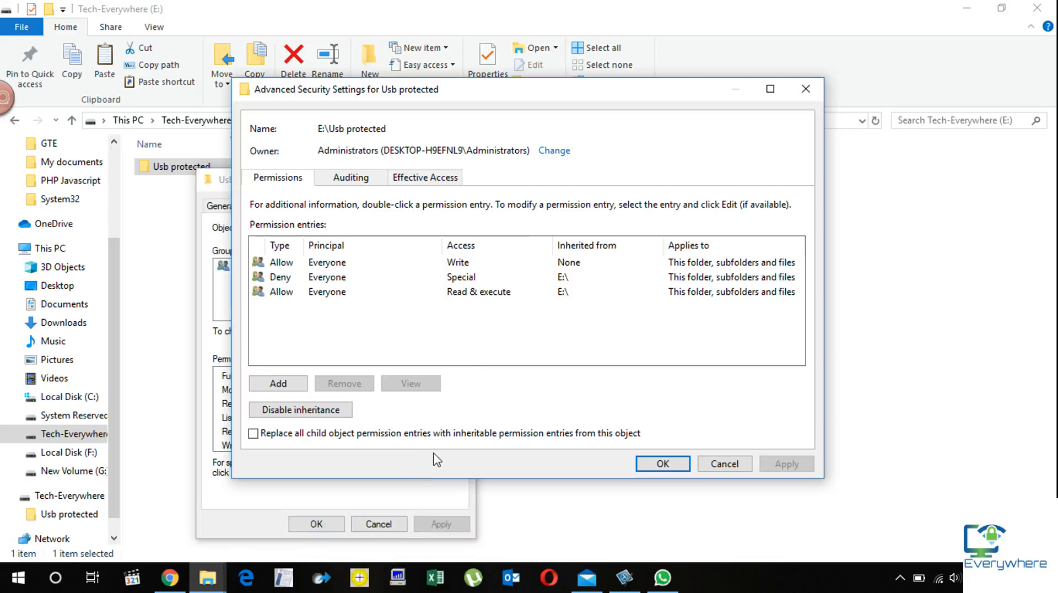
{"action": "double_click", "coordinate": [284, 266]}
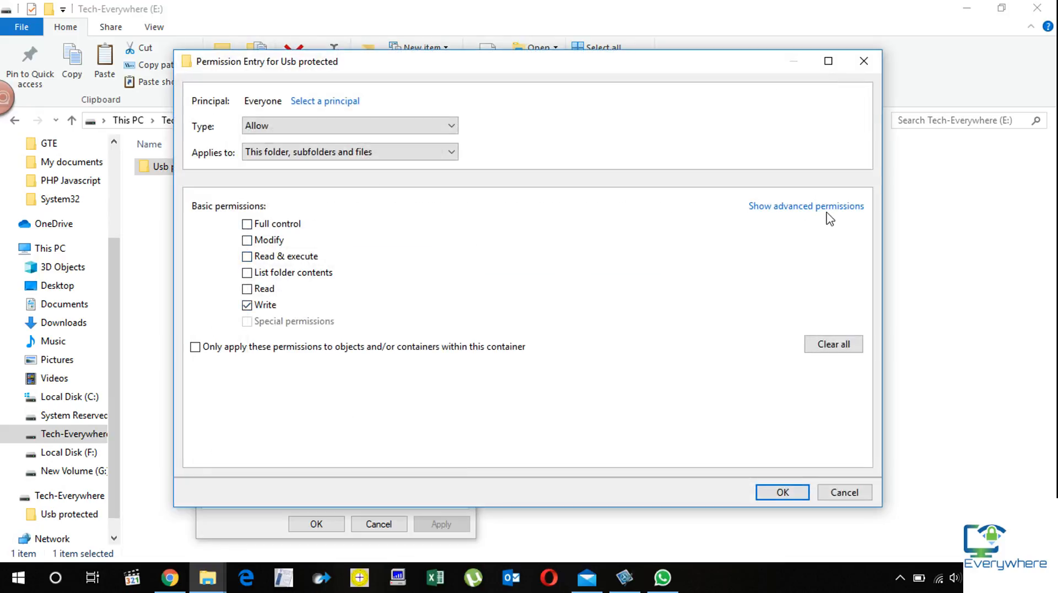
{"action": "left_click", "coordinate": [832, 208]}
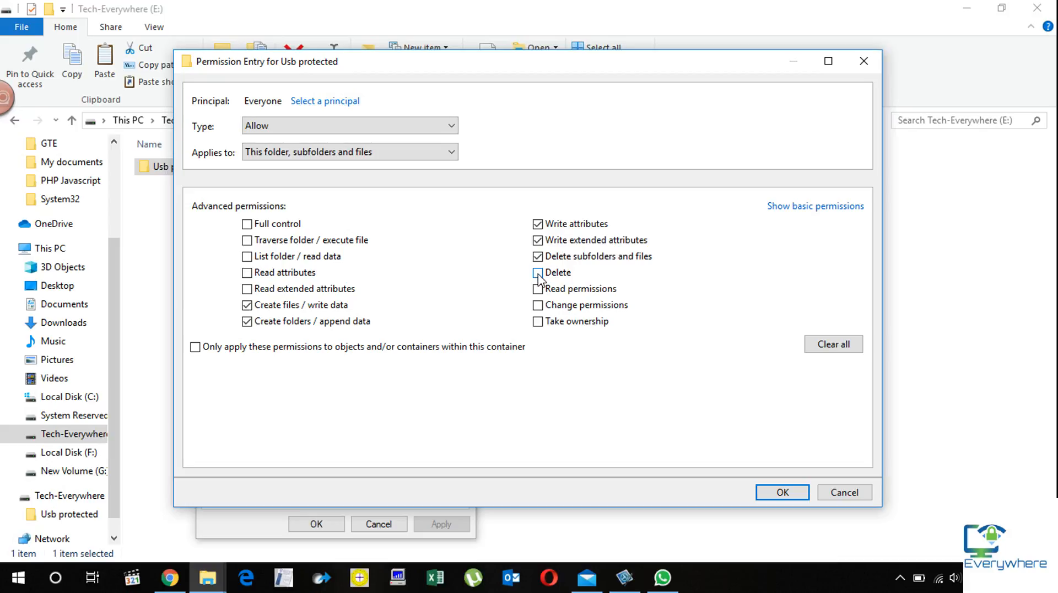
{"action": "left_click", "coordinate": [784, 492]}
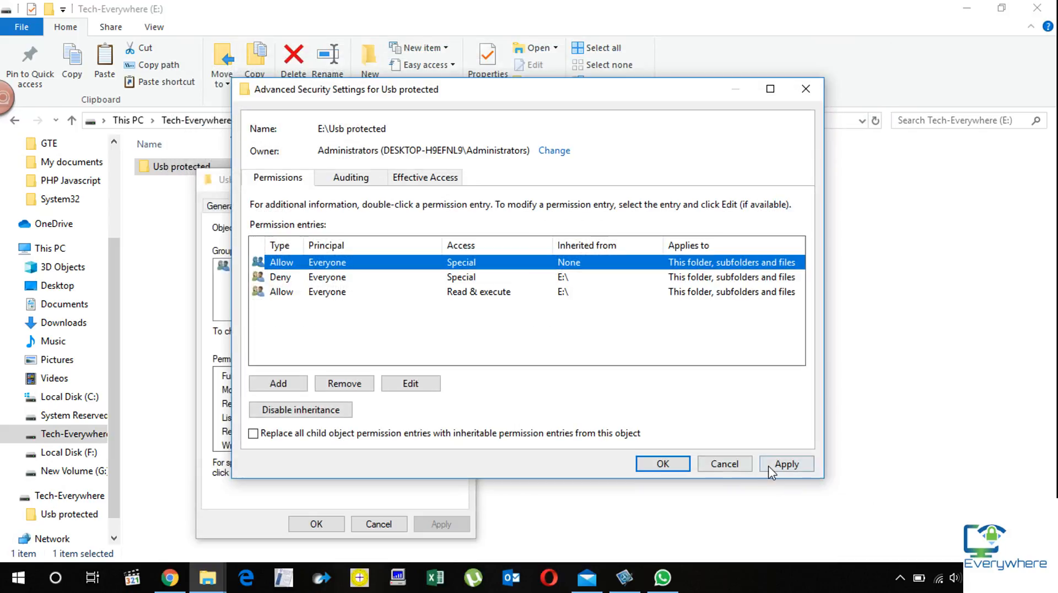
{"action": "left_click", "coordinate": [770, 466]}
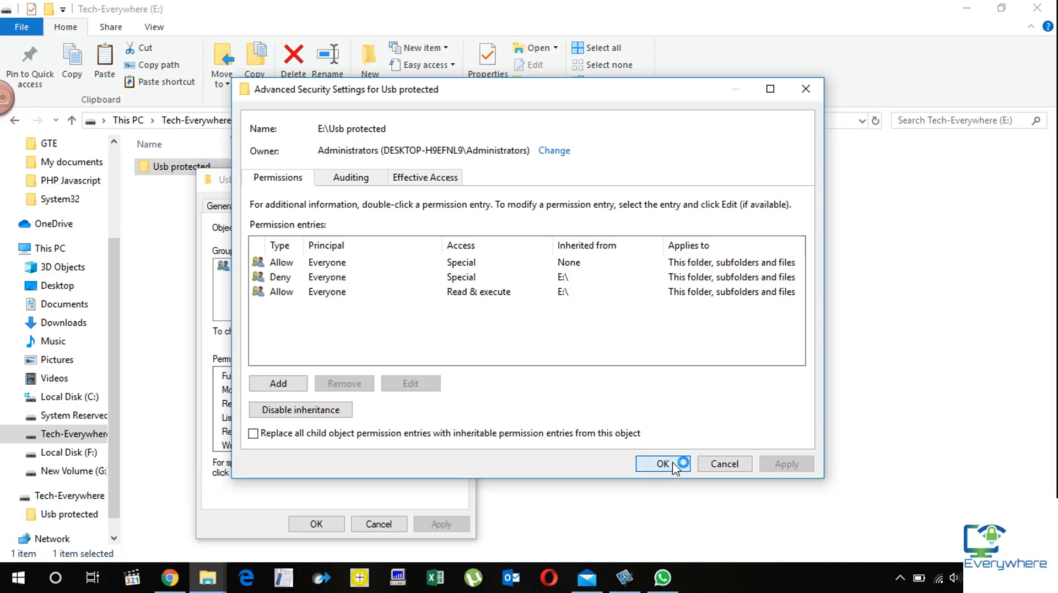
- Confirm the advanced security settings and close the properties of the "Usb protected" folder
{"action": "left_click", "coordinate": [674, 466]}
{"action": "left_click", "coordinate": [313, 528]}
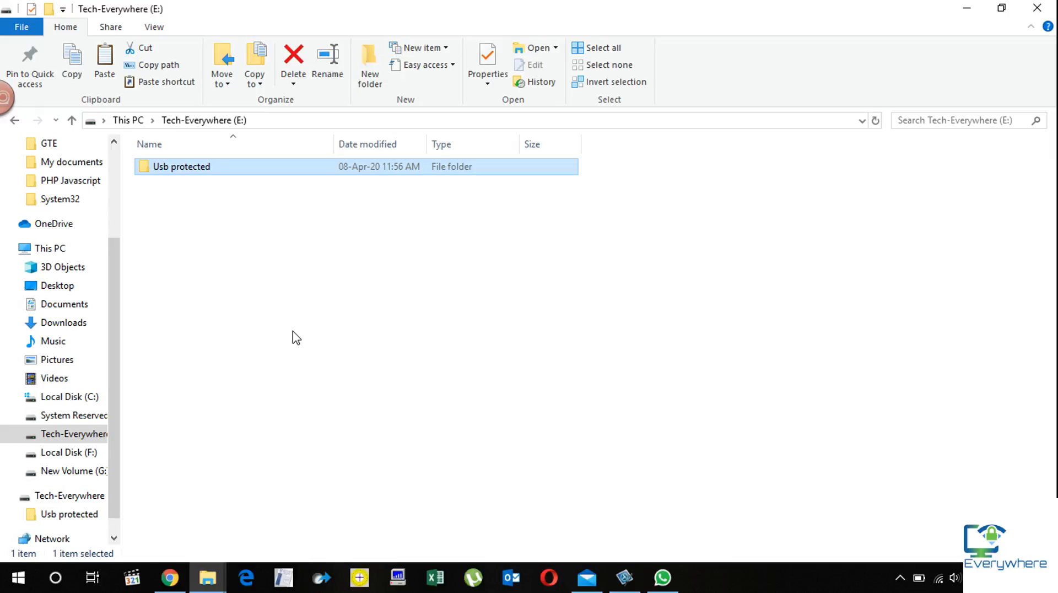
{"action": "left_click", "coordinate": [296, 338]}
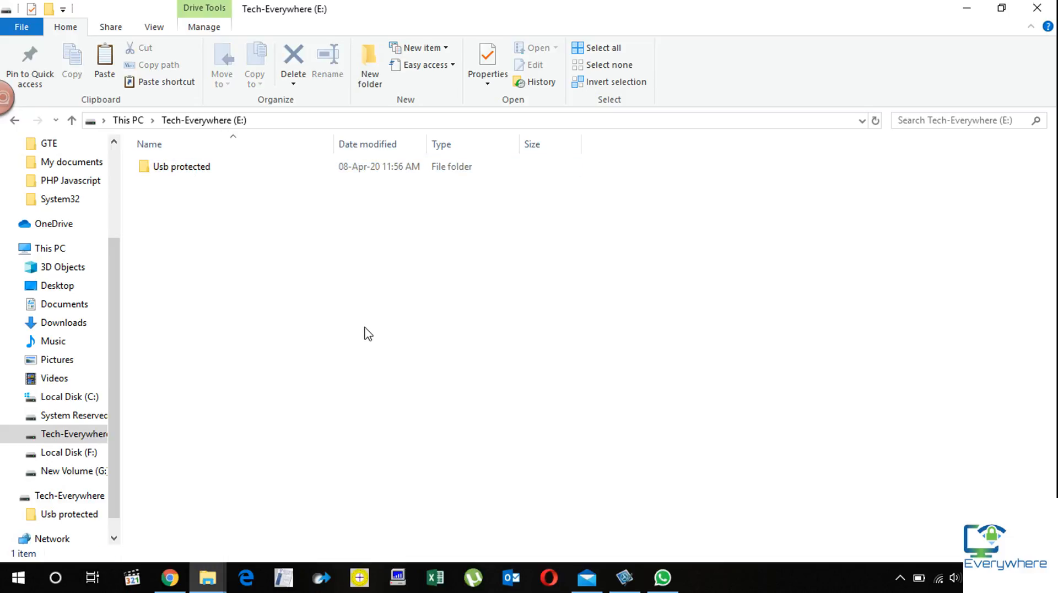
- Look inside the "Usb protected" folder and return to the root of the Tech-Everywhere (E:) drive
{"action": "left_click", "coordinate": [220, 174]}
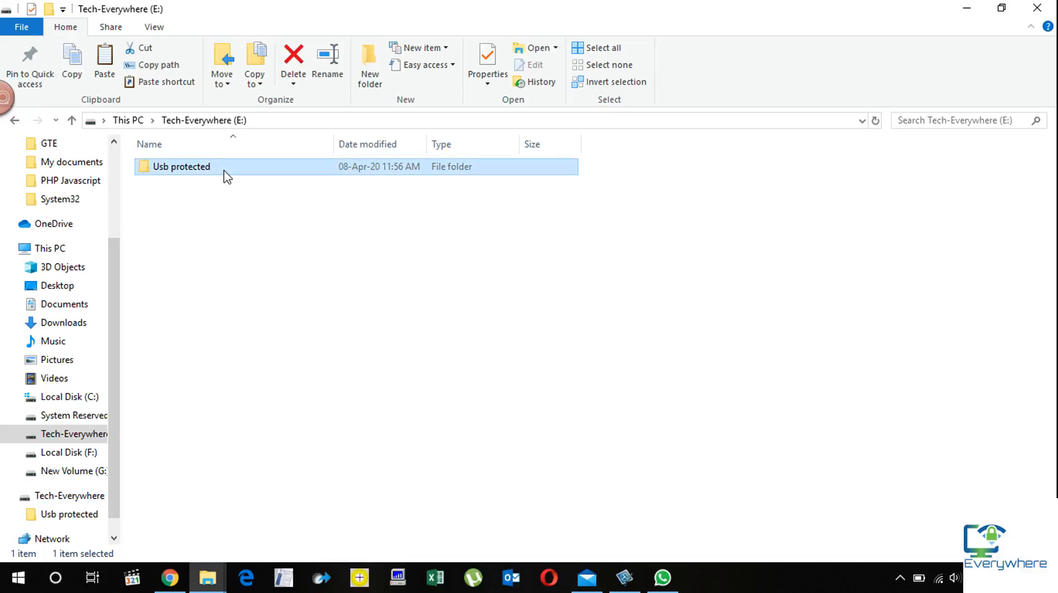
{"action": "double_click", "coordinate": [222, 177]}
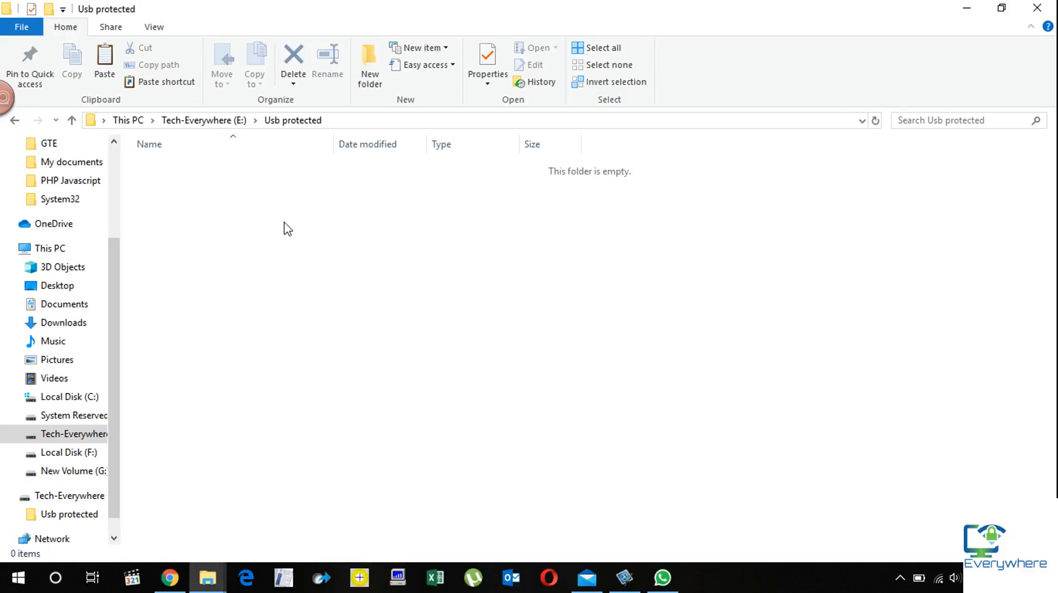
{"action": "left_click", "coordinate": [212, 120]}
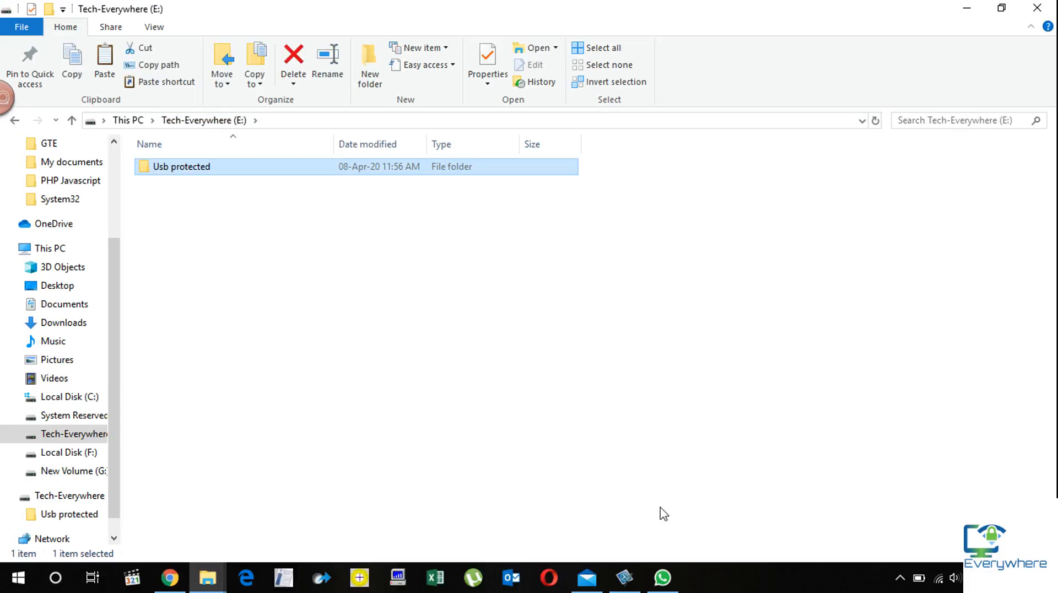
- Copy the bahriaaa image from the desktop and return to the E: drive window in File Explorer
{"action": "key", "text": "super+d"}
{"action": "right_click", "coordinate": [325, 182]}
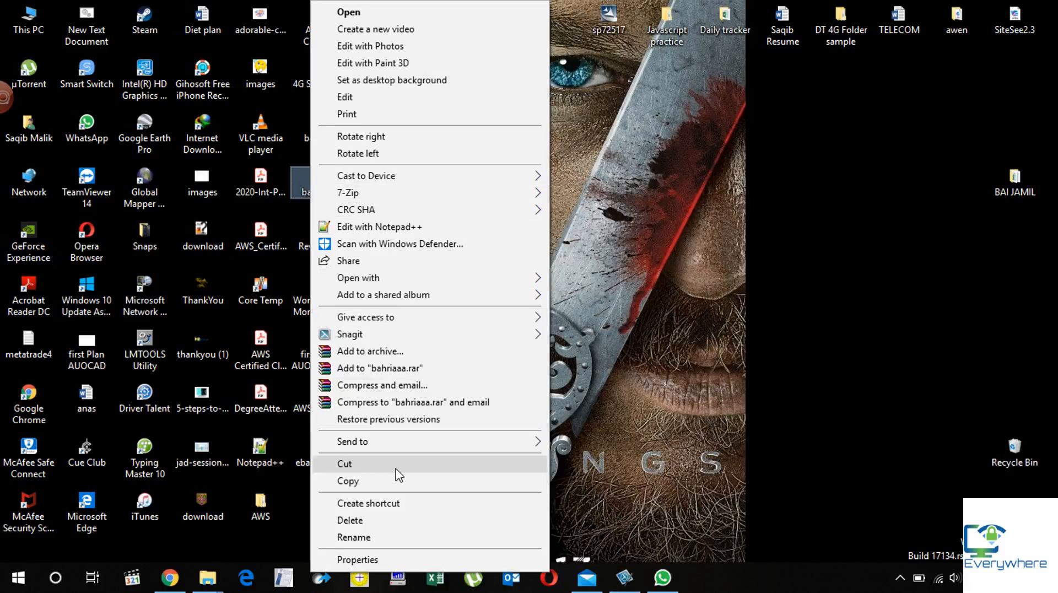
{"action": "left_click", "coordinate": [393, 482]}
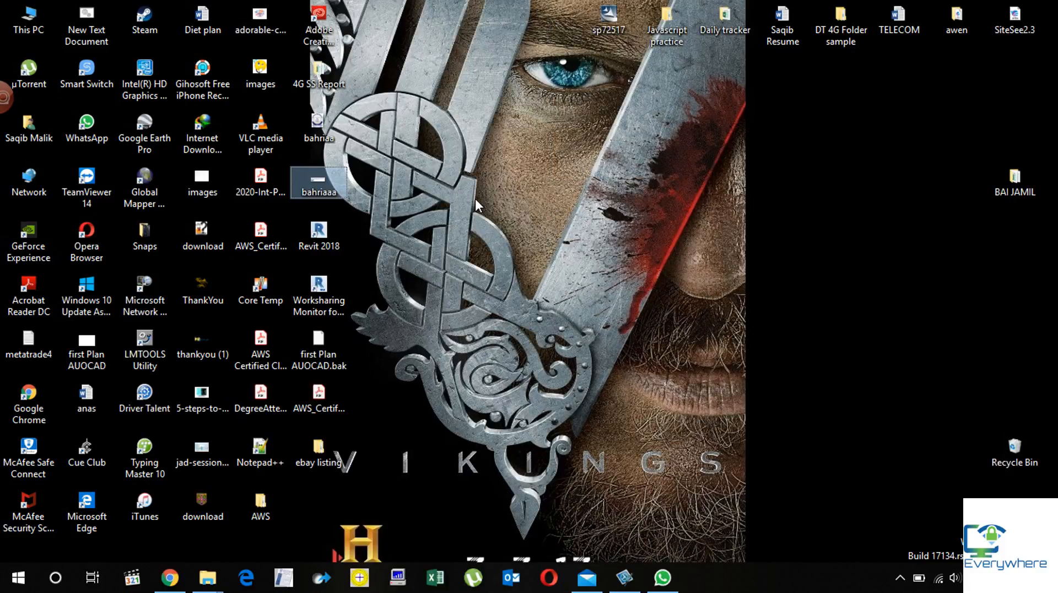
{"action": "key", "text": "super+e"}
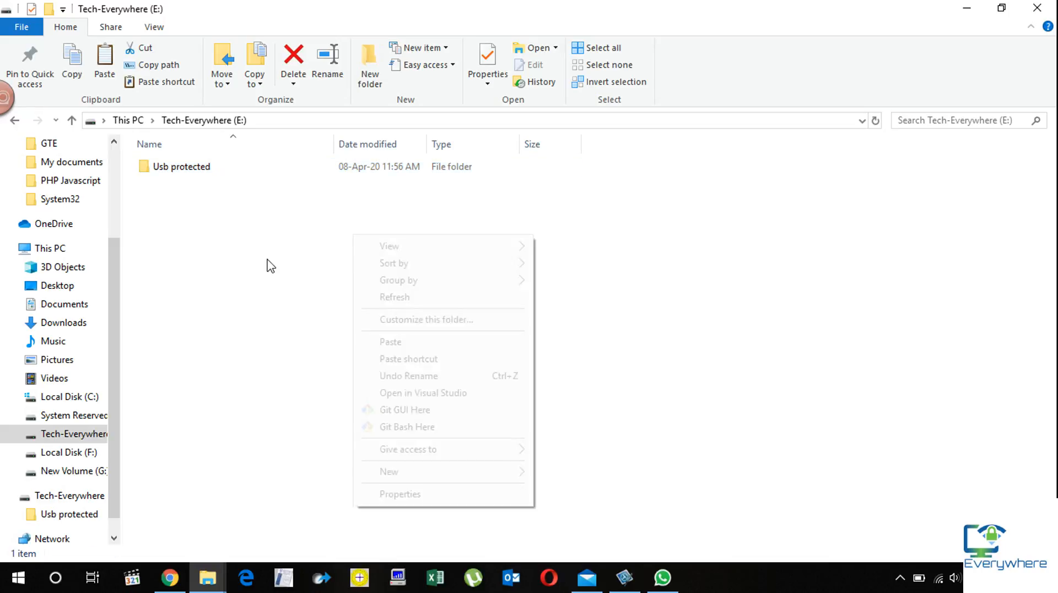
- Try to paste the copied image into the root of the E: drive, retry once, and cancel the operation
{"action": "right_click", "coordinate": [268, 259]}
{"action": "left_click", "coordinate": [331, 367]}
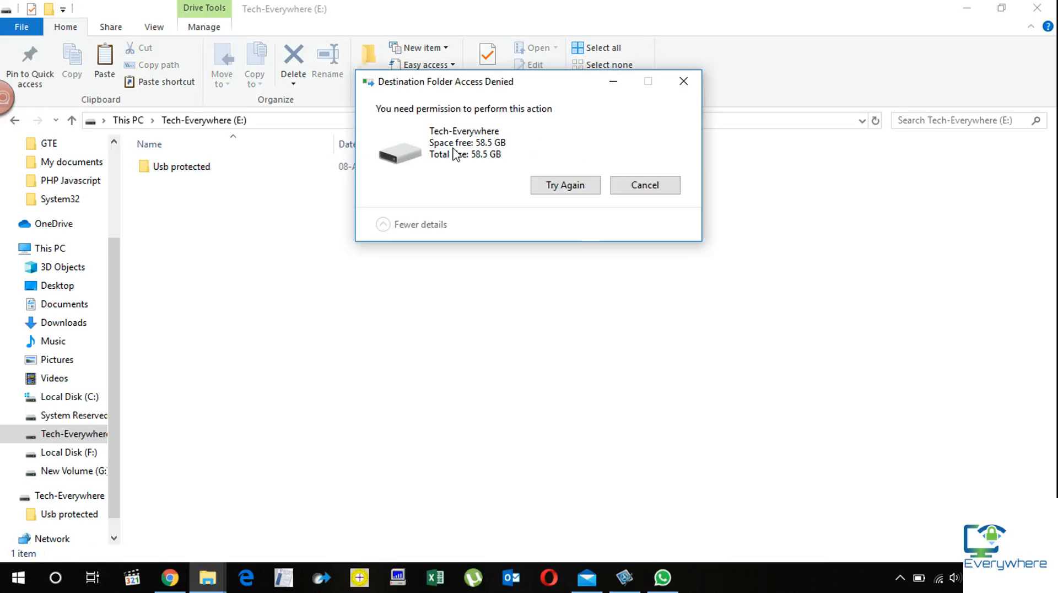
{"action": "left_click_drag", "start_coordinate": [472, 84], "coordinate": [352, 197]}
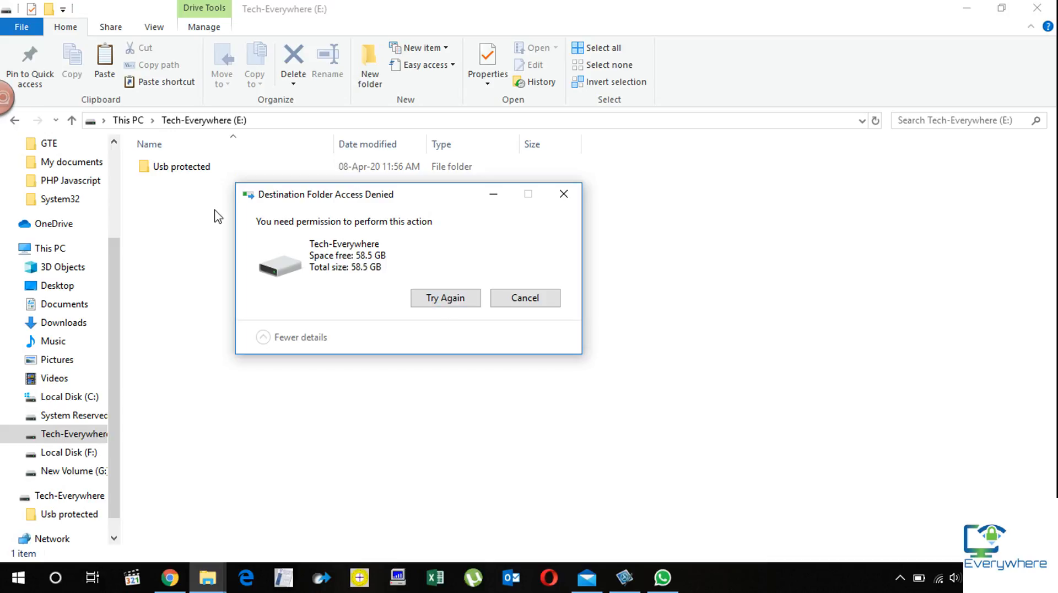
{"action": "left_click", "coordinate": [438, 299]}
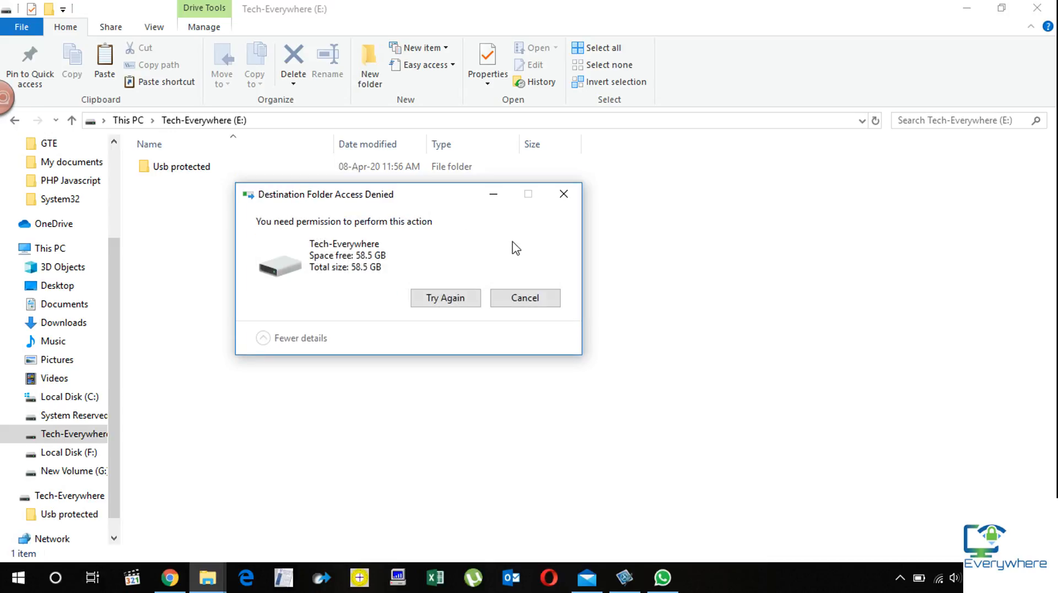
{"action": "left_click", "coordinate": [526, 300]}
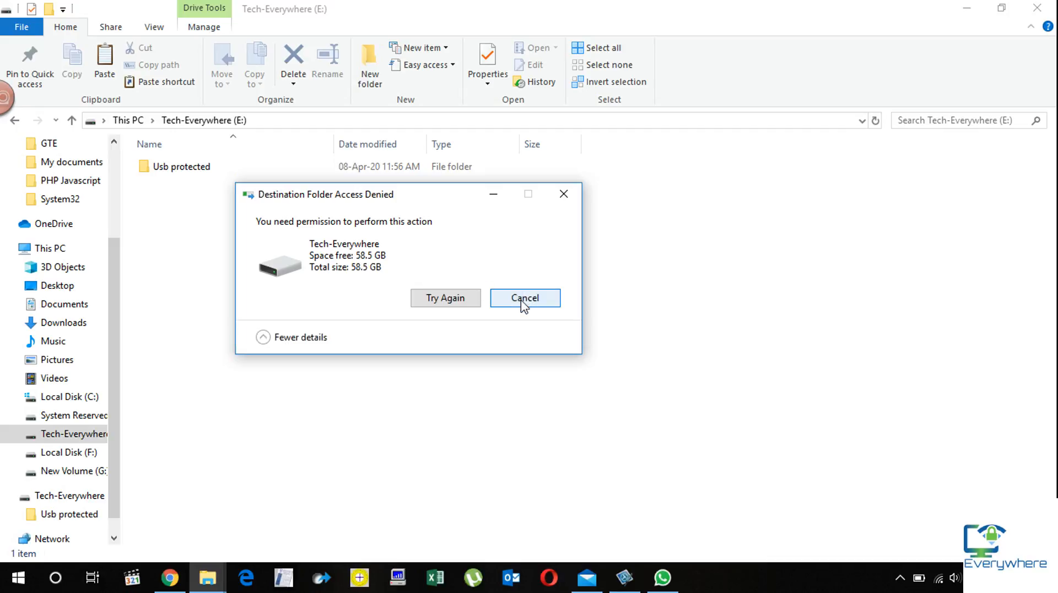
- Paste the copied bahriaaa image into the "Usb protected" folder and refresh the folder view
{"action": "double_click", "coordinate": [229, 168]}
{"action": "right_click", "coordinate": [254, 228]}
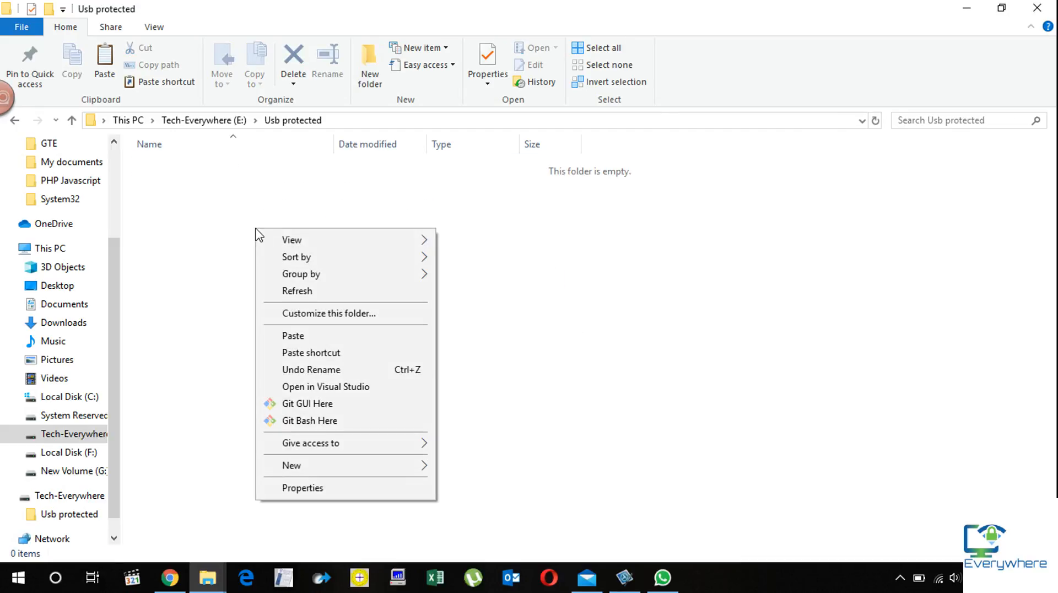
{"action": "left_click", "coordinate": [288, 291]}
{"action": "right_click", "coordinate": [289, 295]}
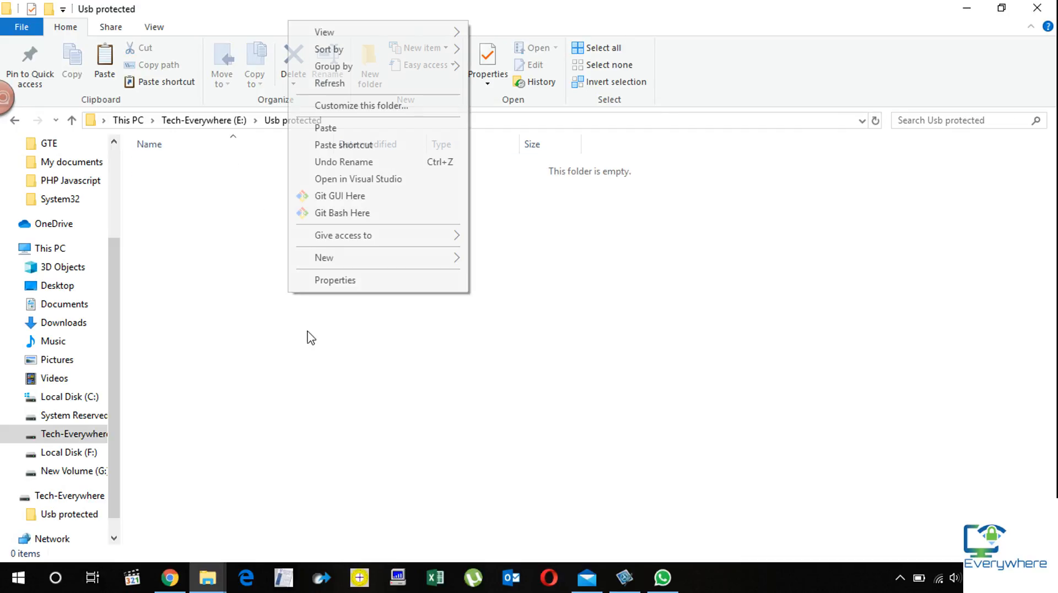
{"action": "left_click", "coordinate": [333, 130]}
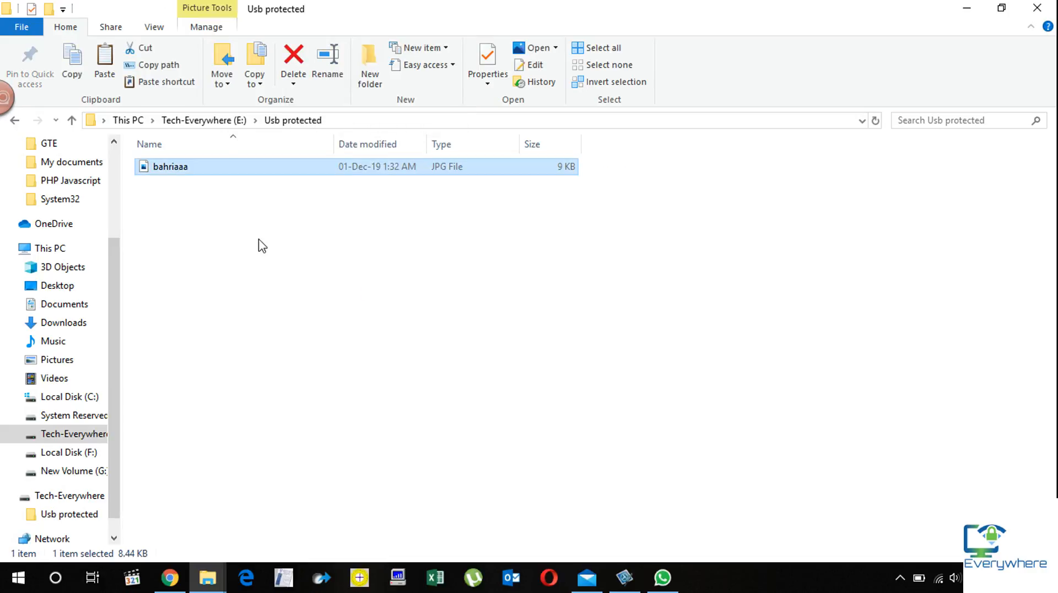
{"action": "right_click", "coordinate": [298, 271]}
{"action": "left_click", "coordinate": [318, 333]}
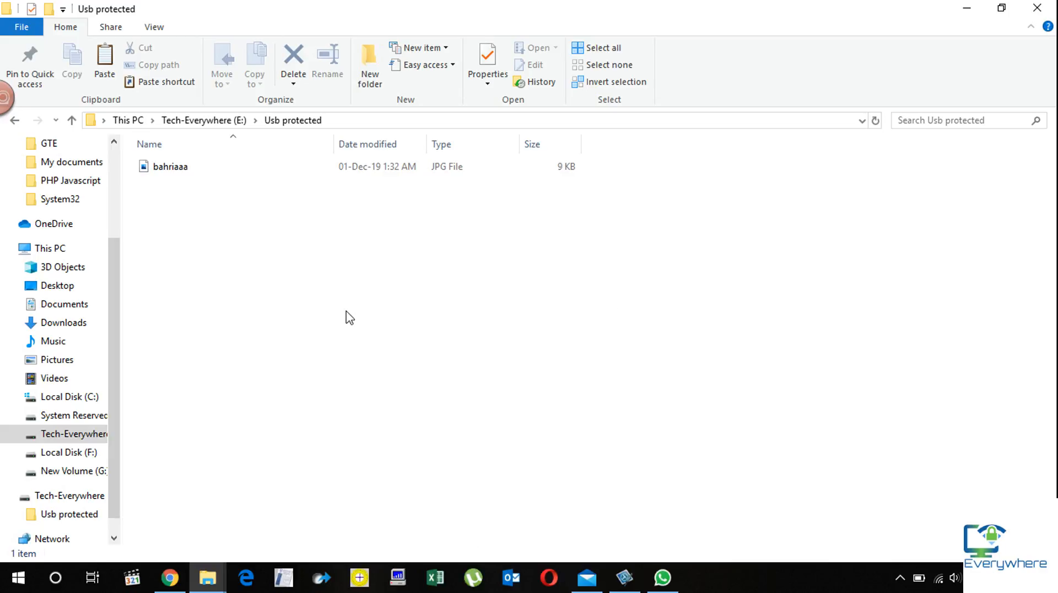